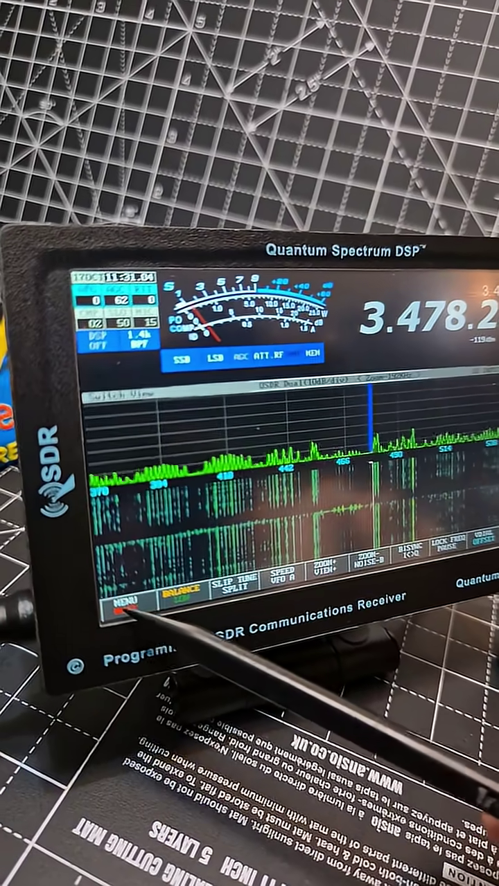
Open the receiver's main menu list, showing Configuration, Filter Selection and Project Credits.
left_click(125, 601)
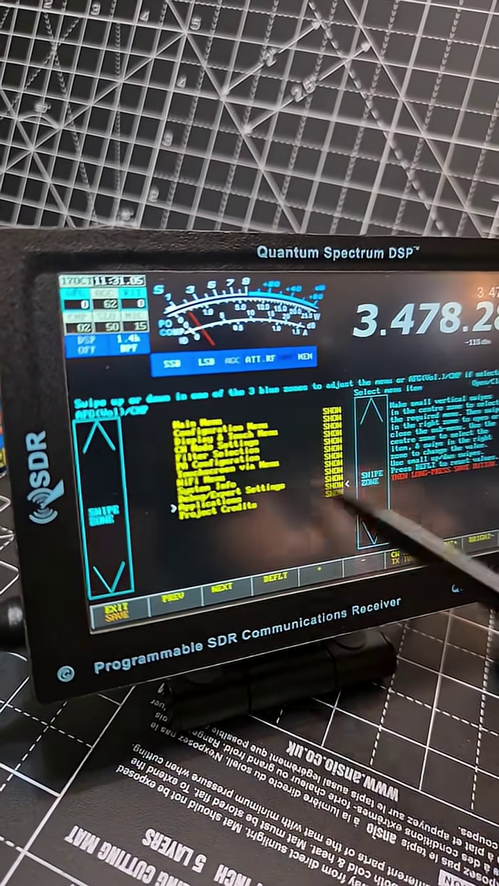